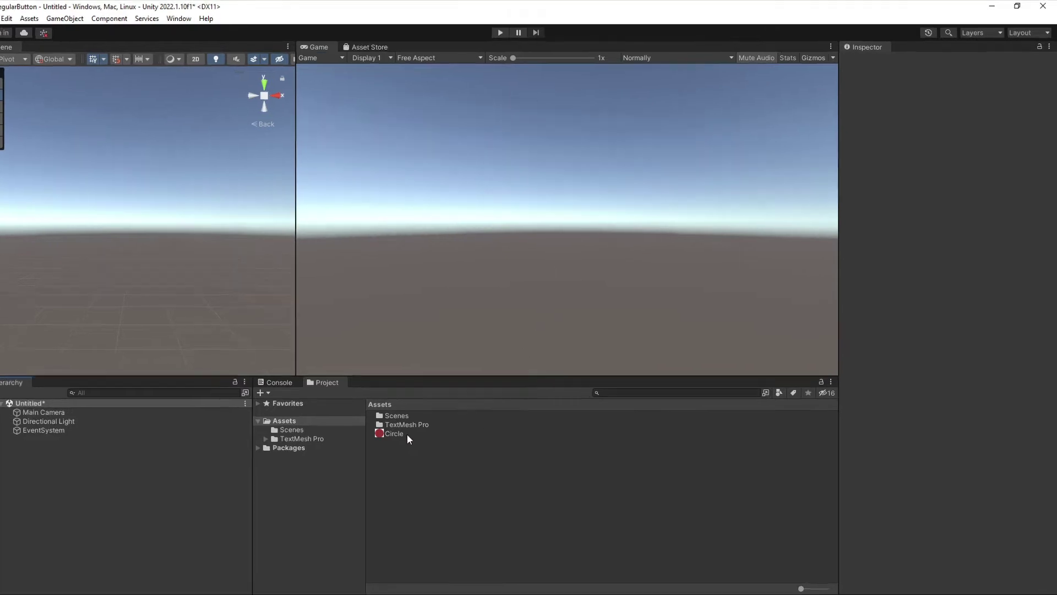
# Import Circle as a Sprite (2D and UI) with Full Rect mesh and Read/Write enabled, then apply.
pyautogui.click(409, 424)
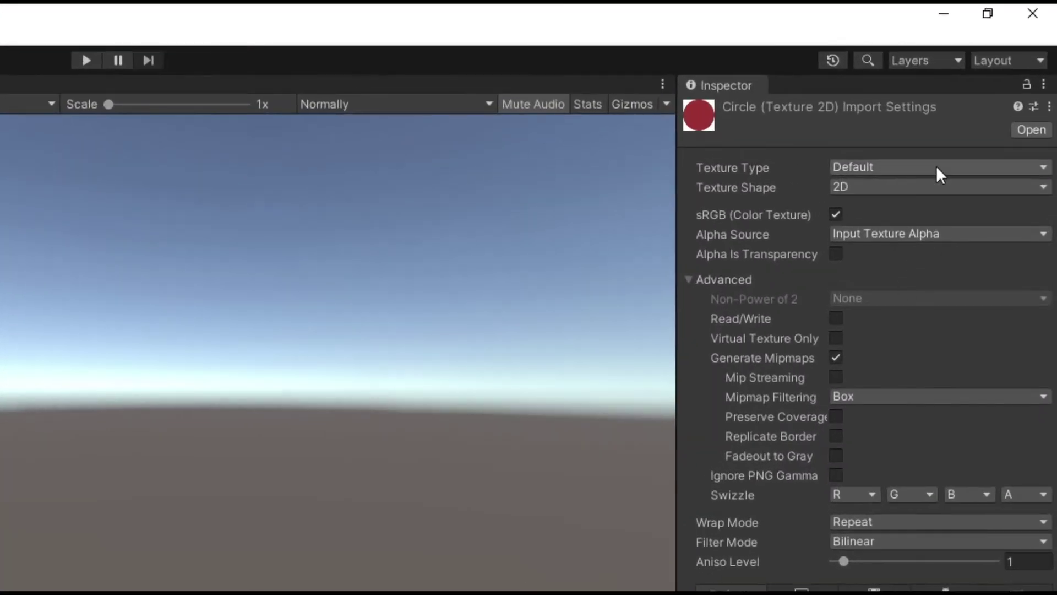
pyautogui.click(940, 169)
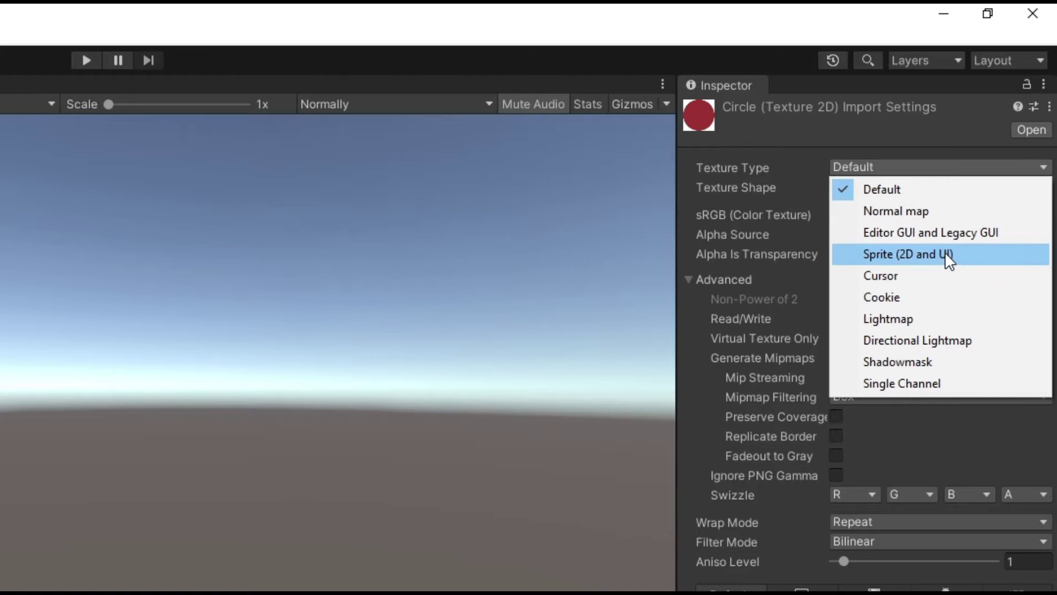
pyautogui.click(946, 254)
pyautogui.click(947, 273)
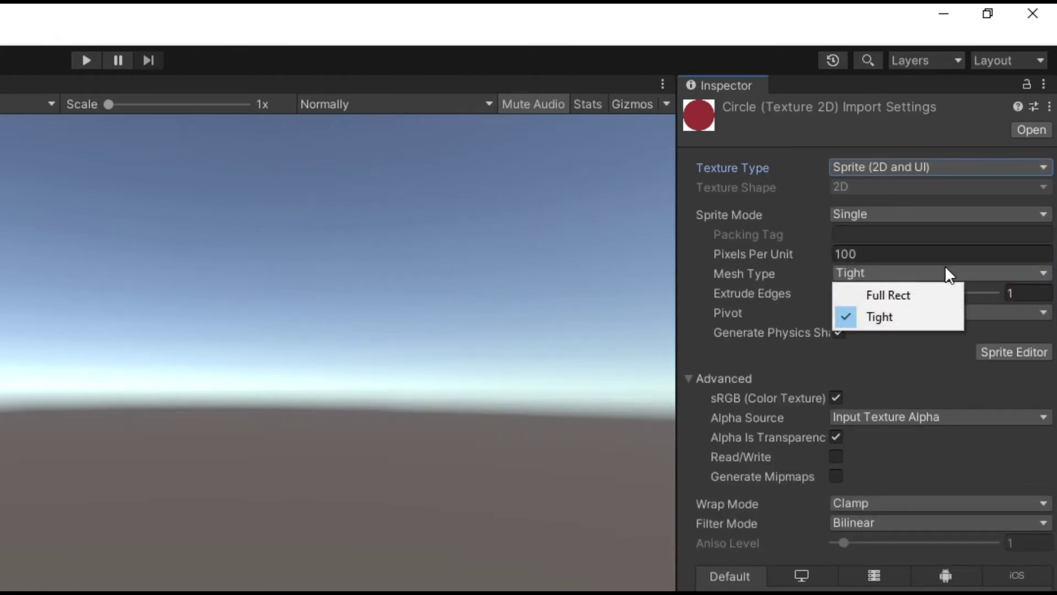
pyautogui.click(933, 298)
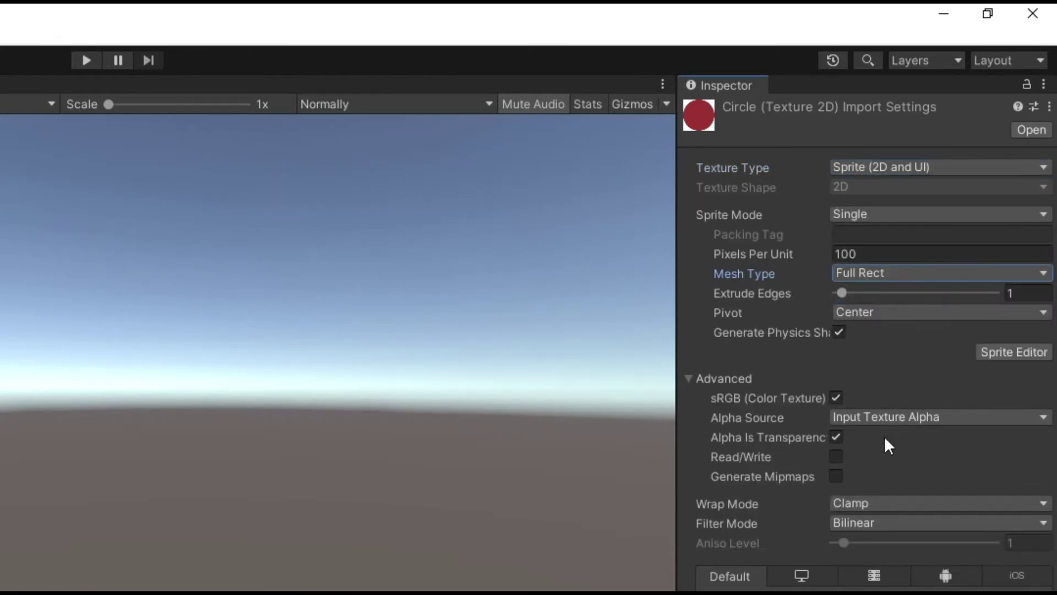
pyautogui.click(837, 457)
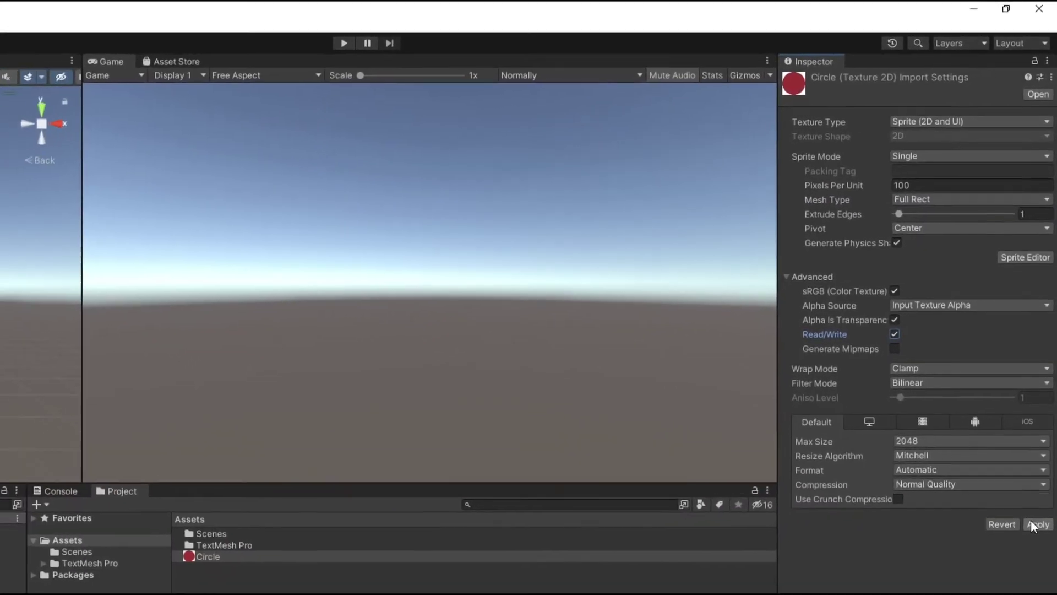
pyautogui.click(1032, 524)
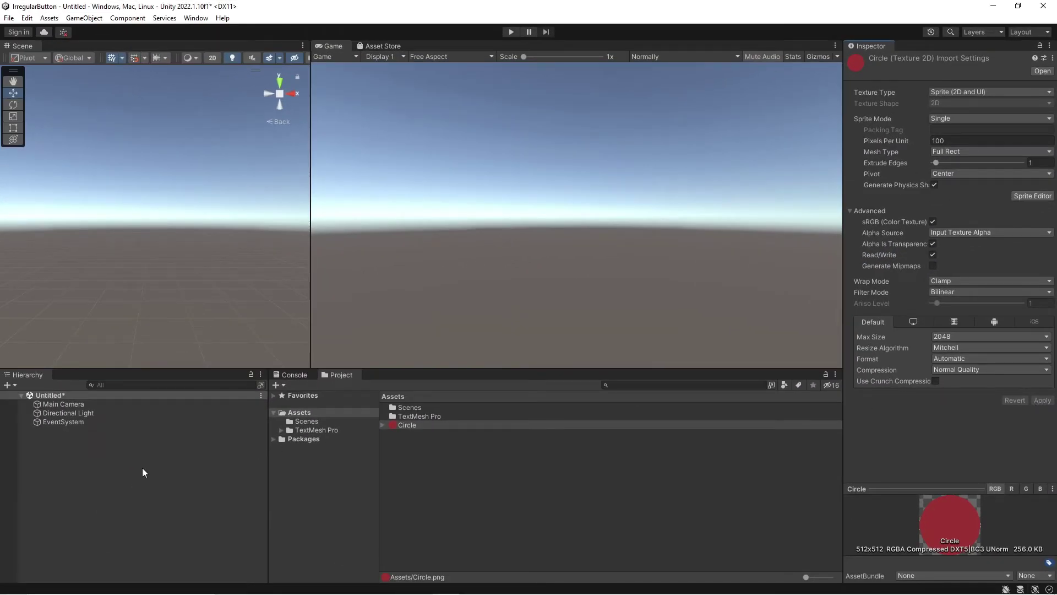
pyautogui.click(142, 471)
# Add a Button - TextMeshPro to the scene with its default name.
pyautogui.rightClick(142, 472)
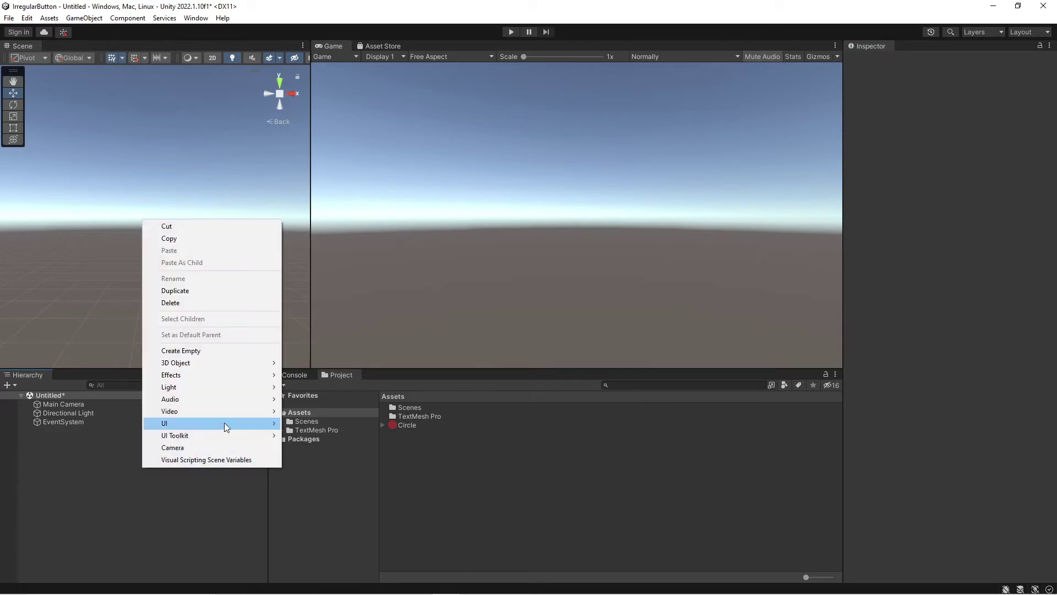
pyautogui.moveTo(211, 423)
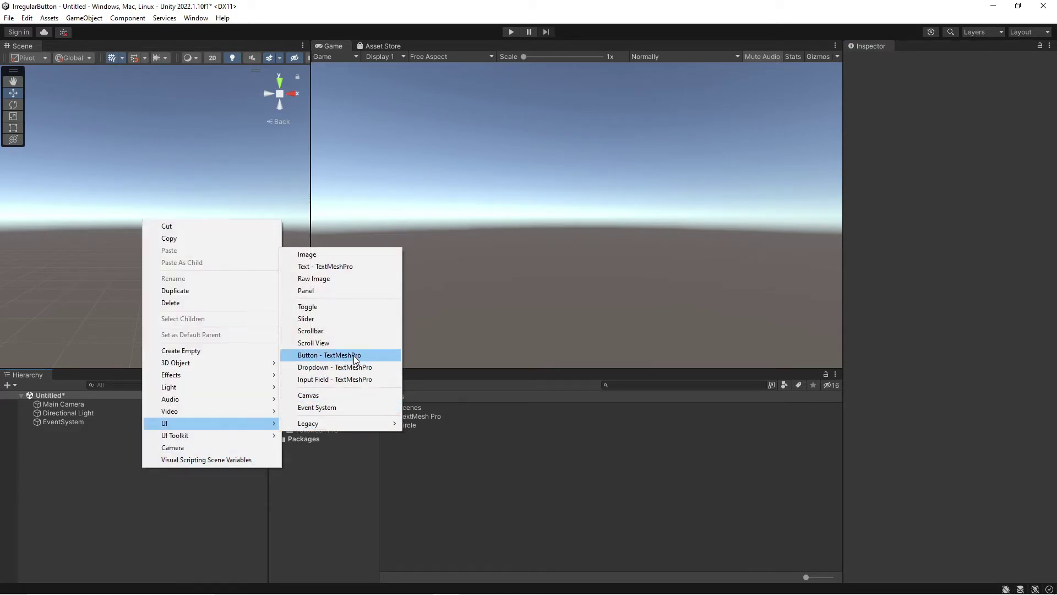
pyautogui.click(355, 355)
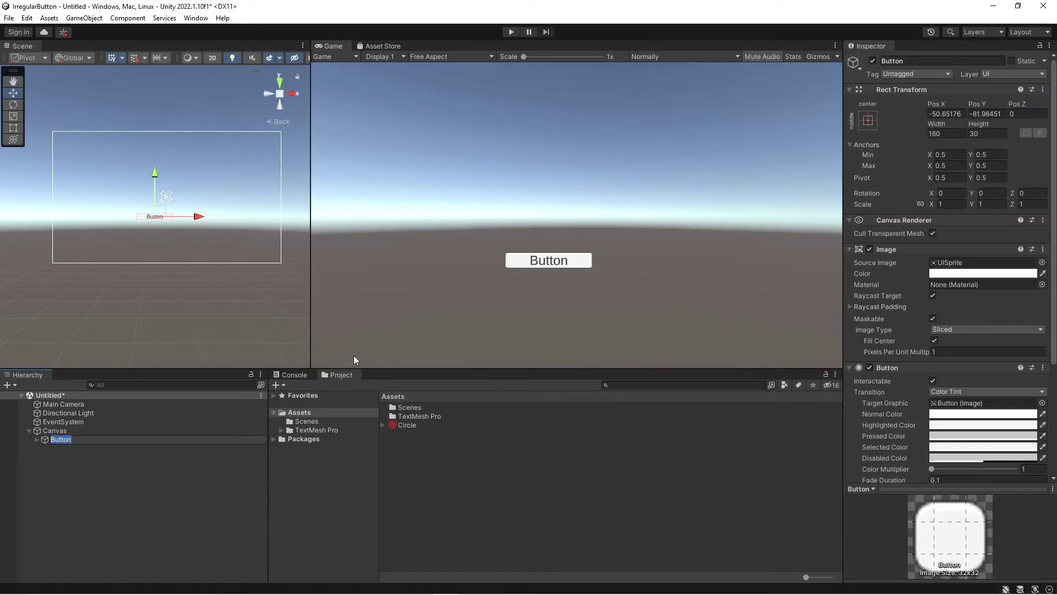
pyautogui.press('Return')
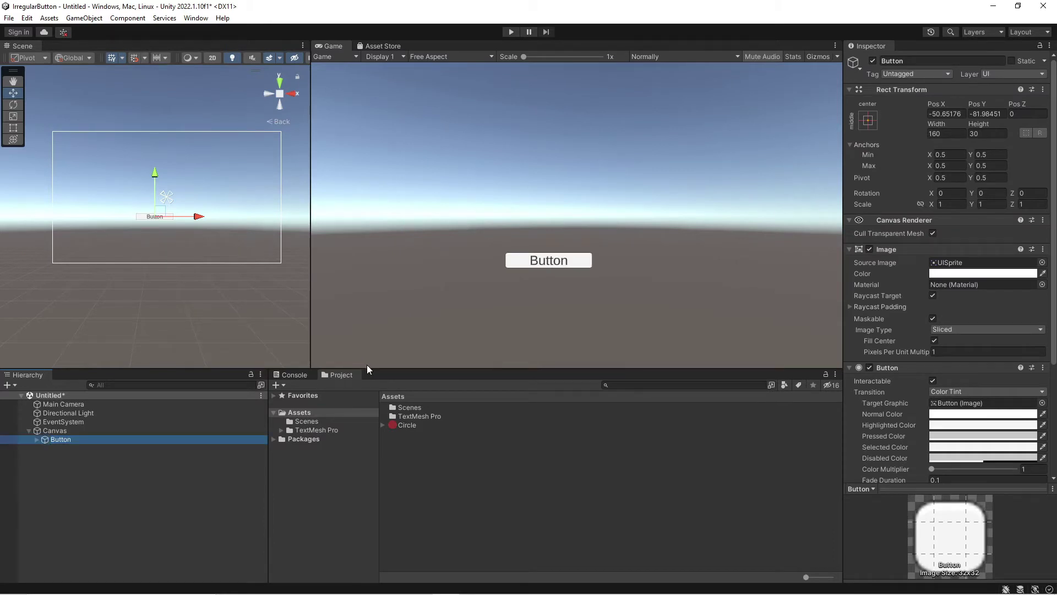
# Set the button's Source Image to the Circle sprite and preview it in Play mode.
pyautogui.moveTo(410, 424); pyautogui.dragTo(825, 325)
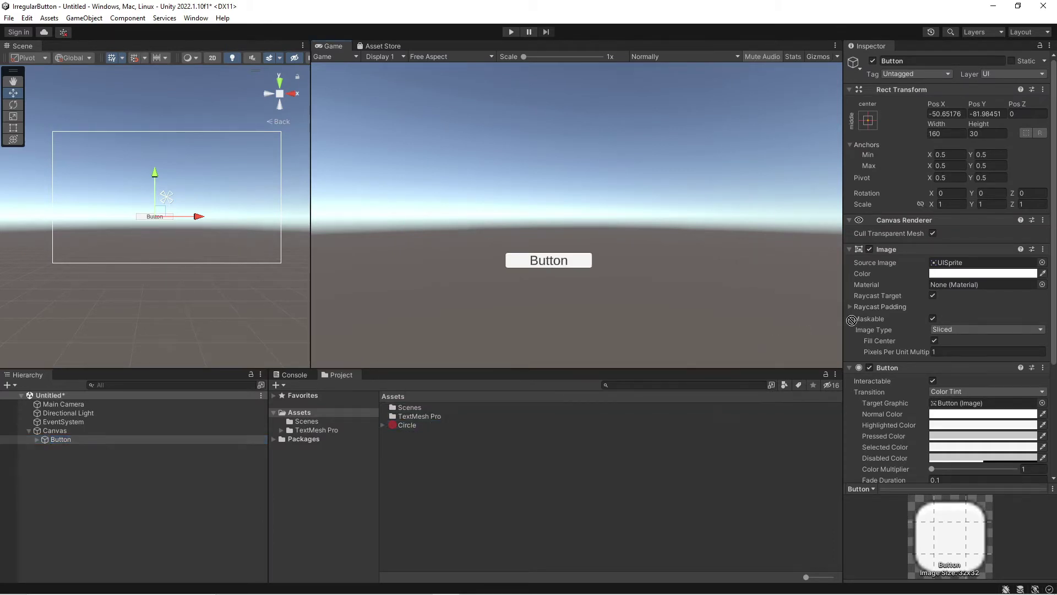
pyautogui.moveTo(961, 270); pyautogui.dragTo(962, 268)
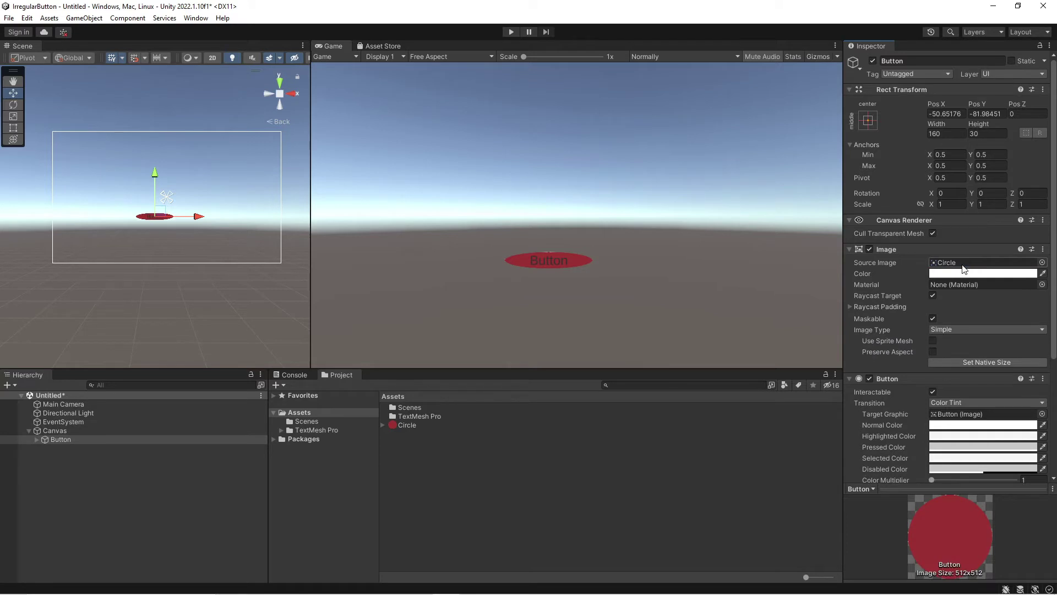
pyautogui.click(512, 34)
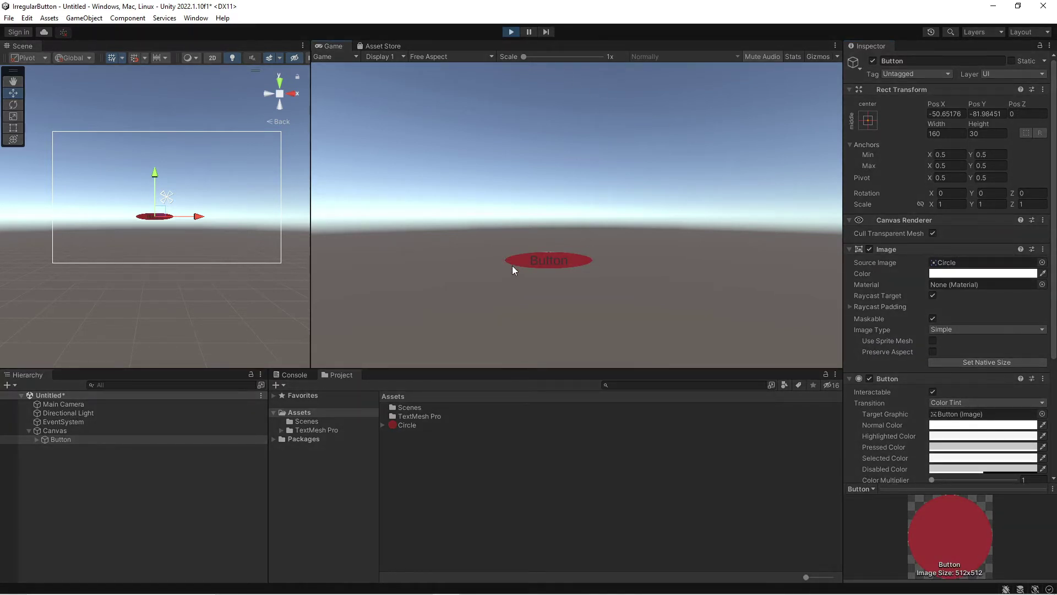
pyautogui.click(513, 30)
# Create the Clickable C# script in Assets and open it in Visual Studio.
pyautogui.rightClick(446, 461)
pyautogui.moveTo(496, 175)
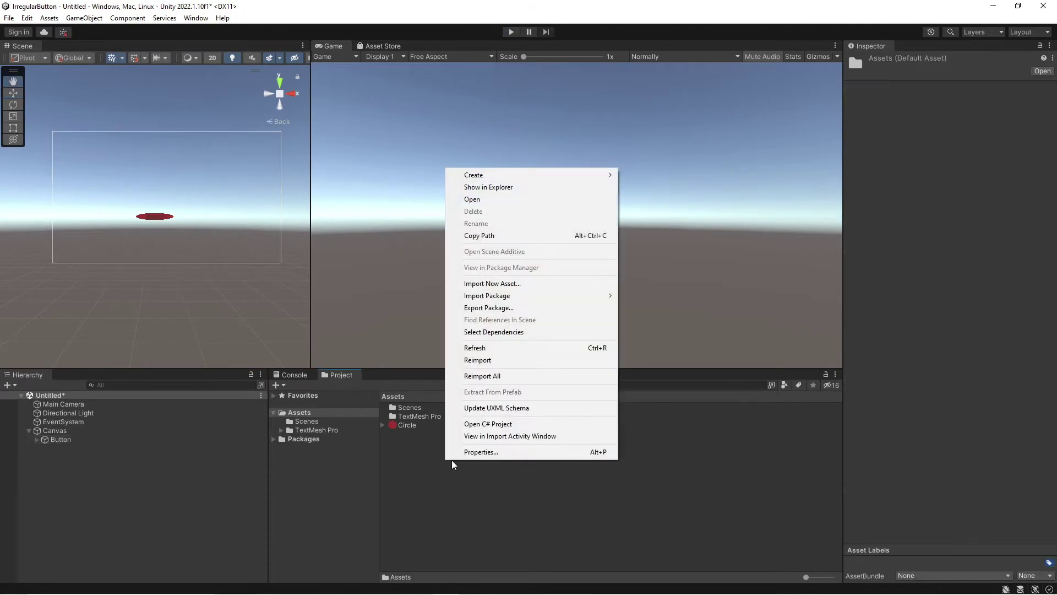
pyautogui.click(652, 89)
pyautogui.write('Clickable')
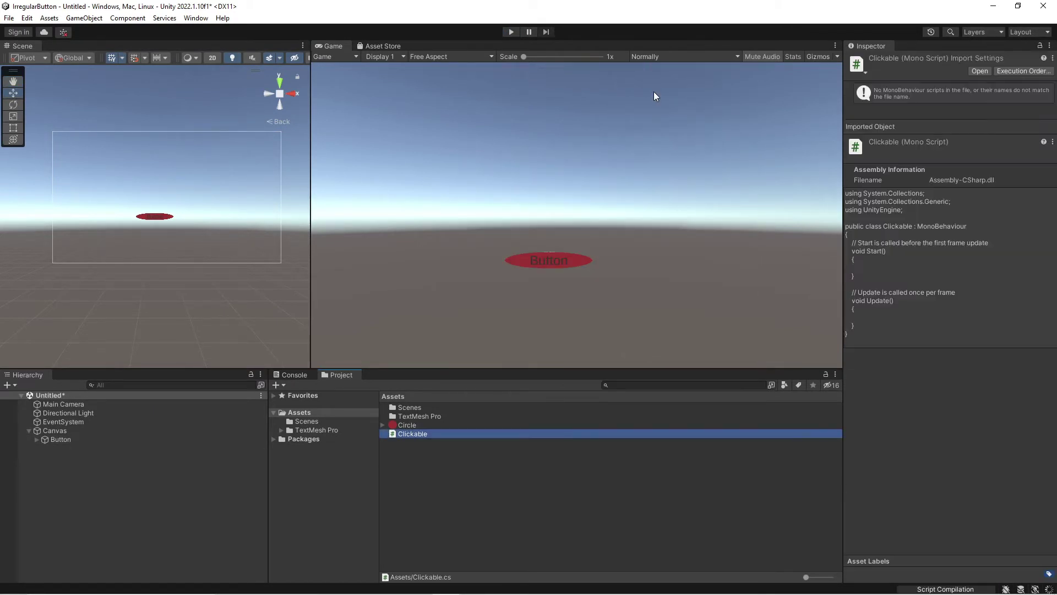
pyautogui.doubleClick(526, 429)
pyautogui.write('using Unity')
pyautogui.press('Down')
pyautogui.press('Down')
pyautogui.press('Down')
# Add using UnityEngine.UI, a public float alphaThreshold = 0.1f, and set GetComponent<Image>().alphaHitTestMinimumThreshold in Start.
pyautogui.press('Tab')
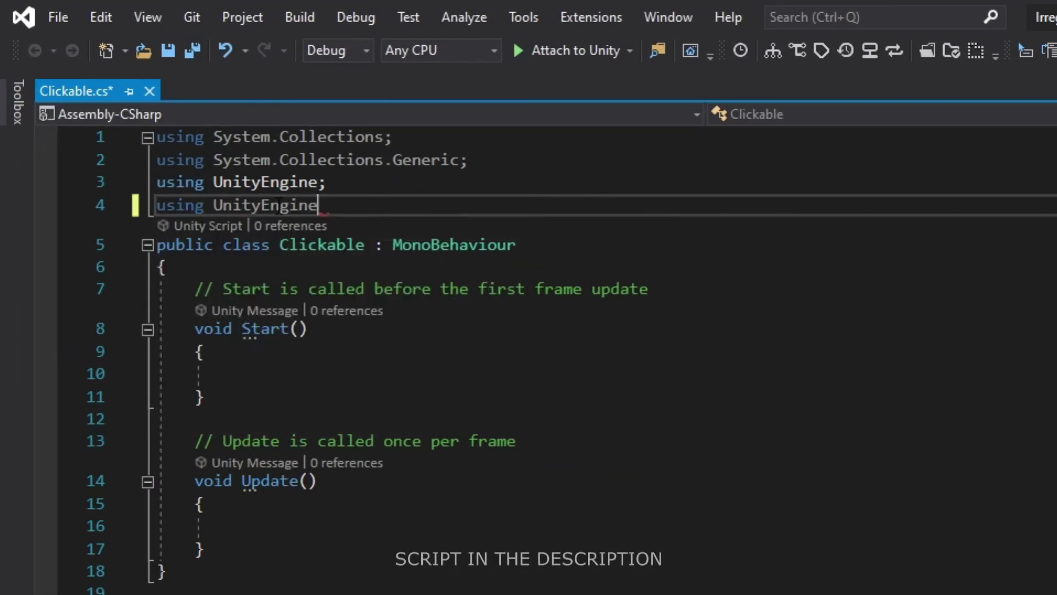
pyautogui.write('.ui;')
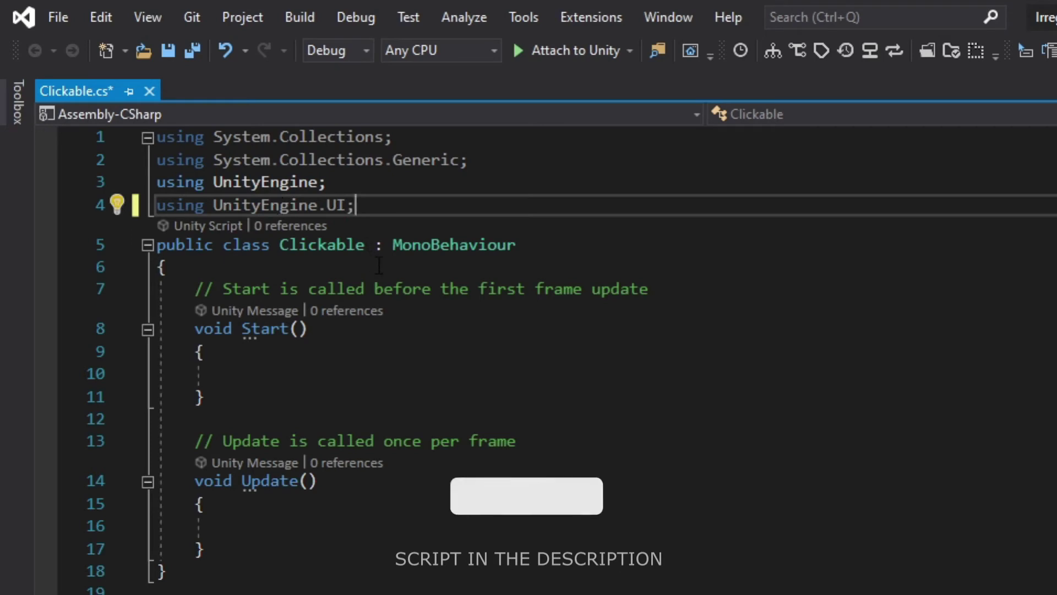
pyautogui.click(380, 266)
pyautogui.press('Return')
pyautogui.write('public flo')
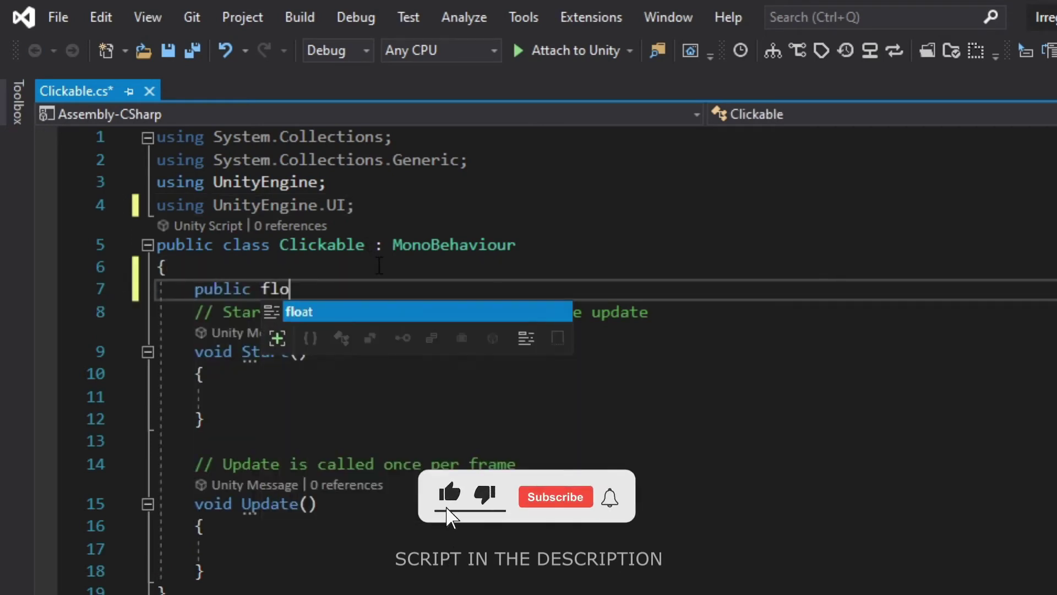
pyautogui.write('at alphaThreshold')
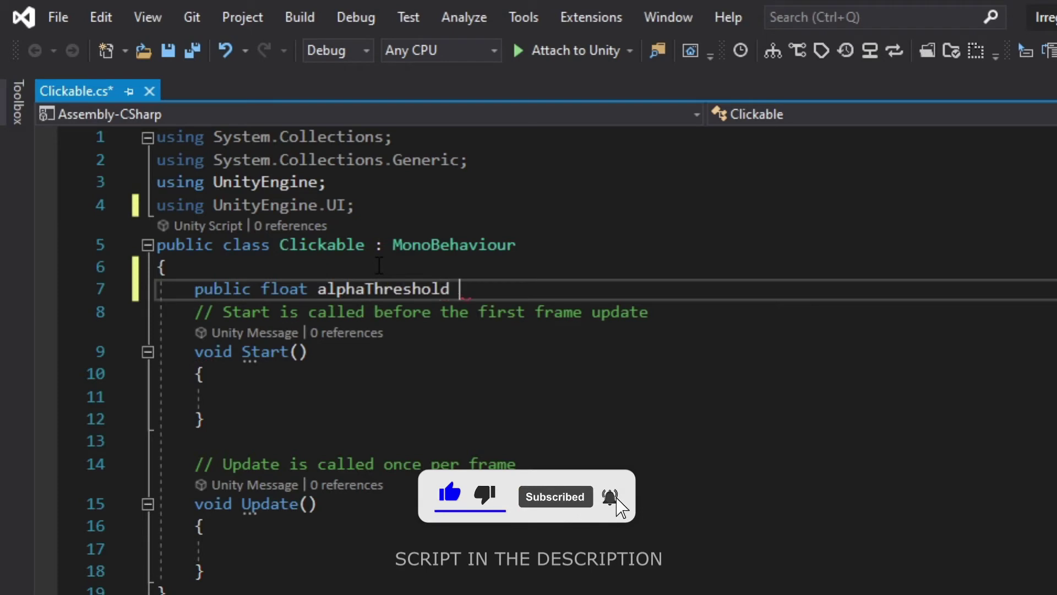
pyautogui.write(' = 0.1f;')
pyautogui.click(320, 400)
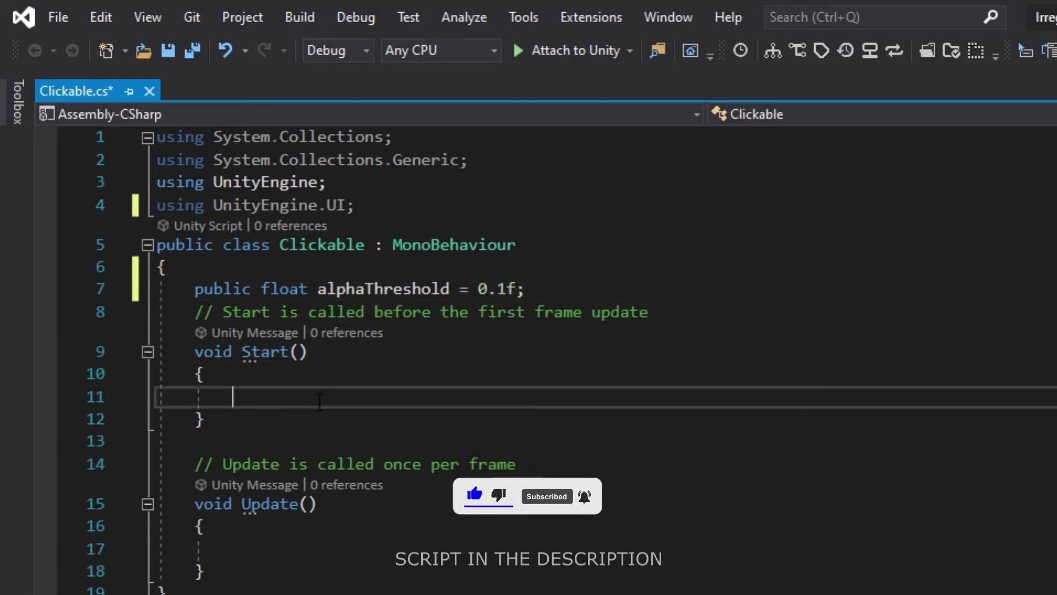
pyautogui.write('this.get')
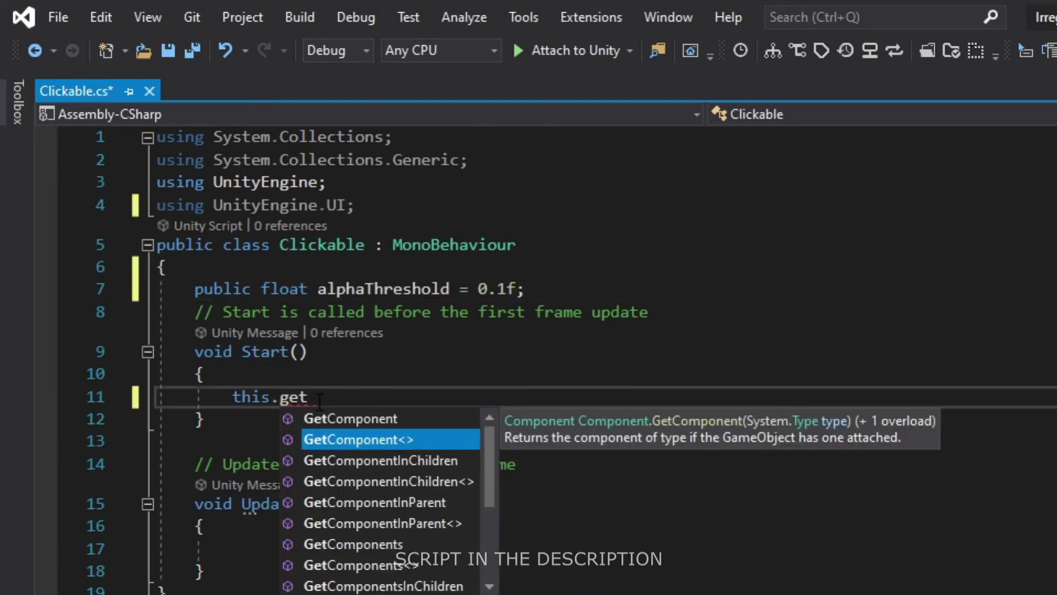
pyautogui.press('Tab')
pyautogui.write('<Image>')
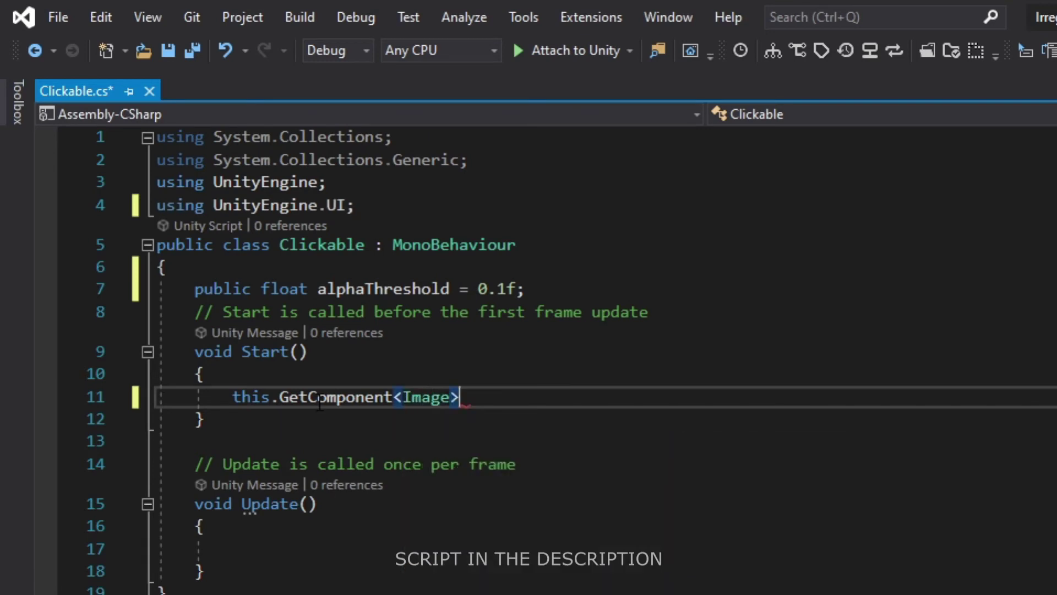
pyautogui.write('().')
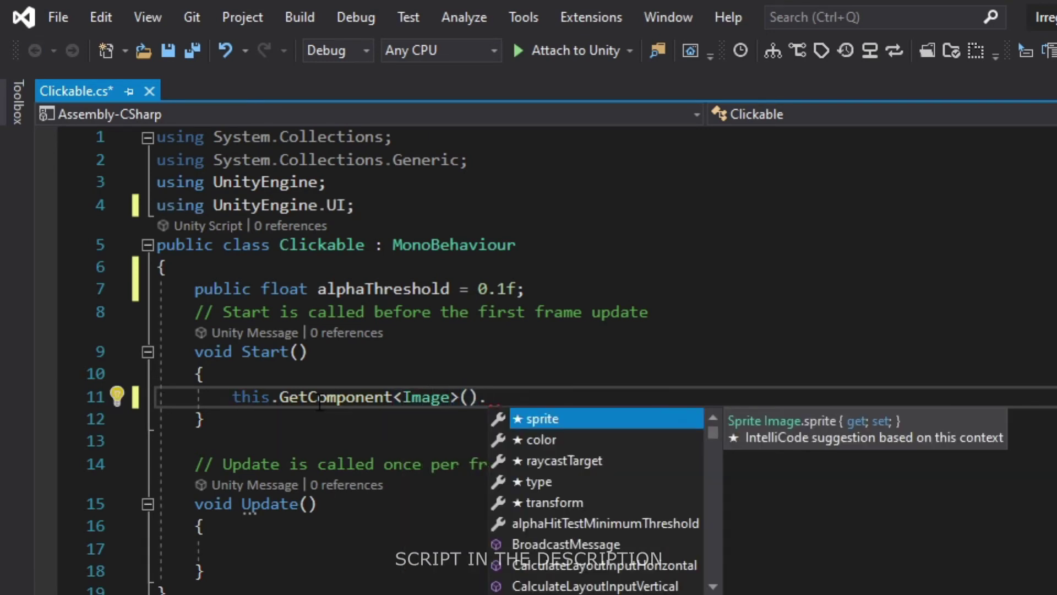
pyautogui.write('al')
pyautogui.press('Tab')
pyautogui.write('= a')
pyautogui.press('Tab')
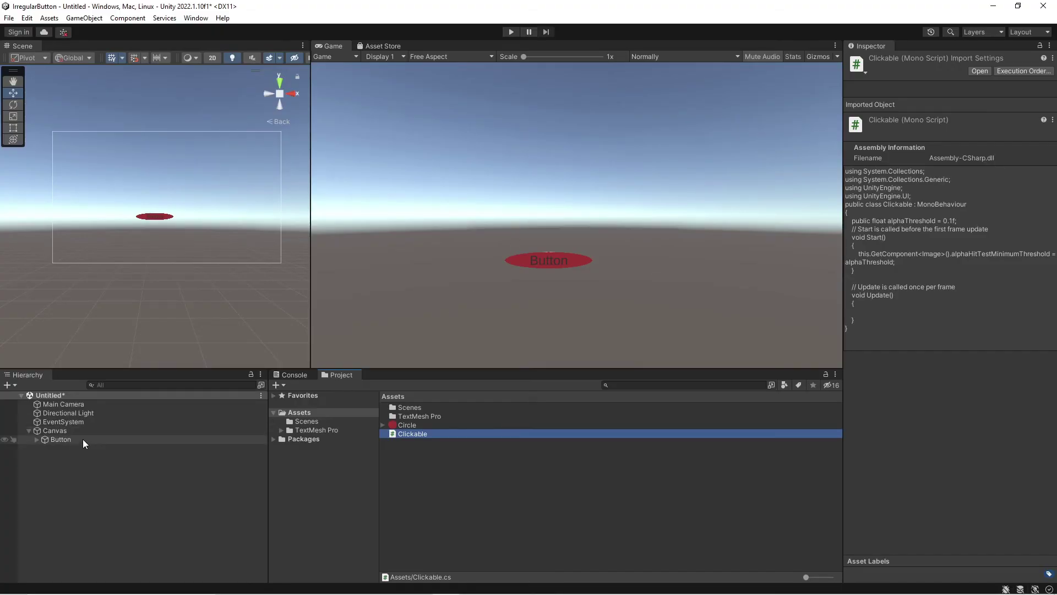
# Add the Clickable component to Button, showing Alpha Threshold 0.1, and enter Play mode.
pyautogui.click(83, 440)
pyautogui.scroll(-2, 910, 349)
pyautogui.scroll(-3, 910, 349)
pyautogui.moveTo(408, 436); pyautogui.dragTo(879, 454)
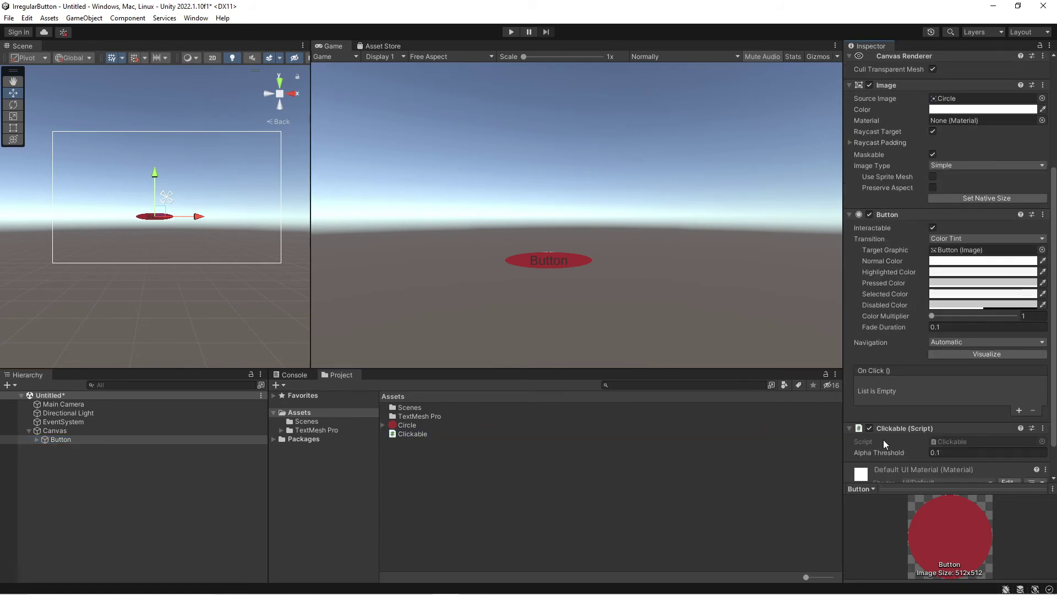
pyautogui.click(510, 32)
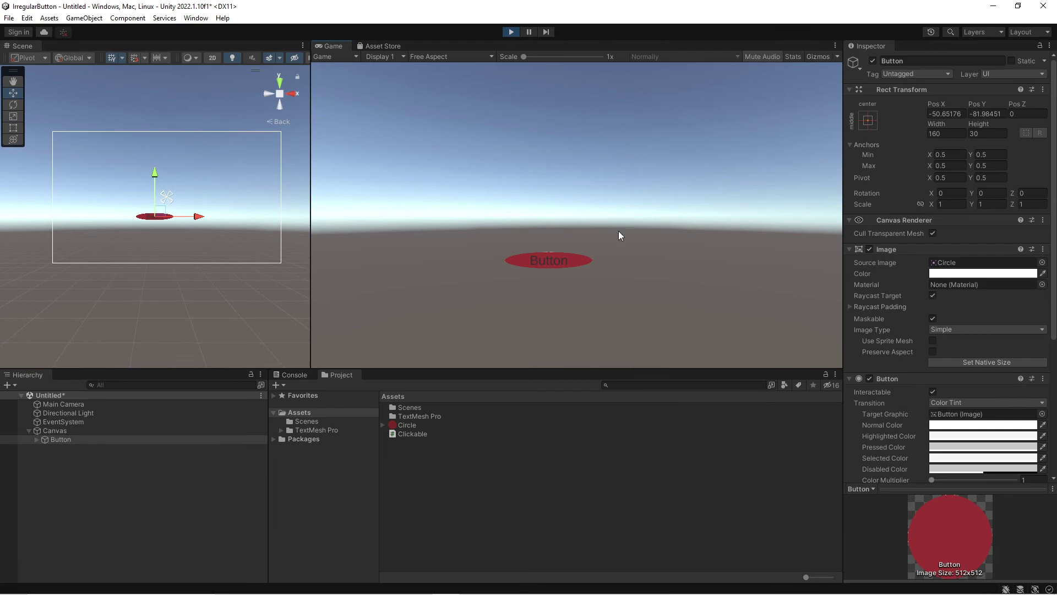
# Click the red ellipse button in the Game view to check its pressed tint.
pyautogui.click(582, 257)
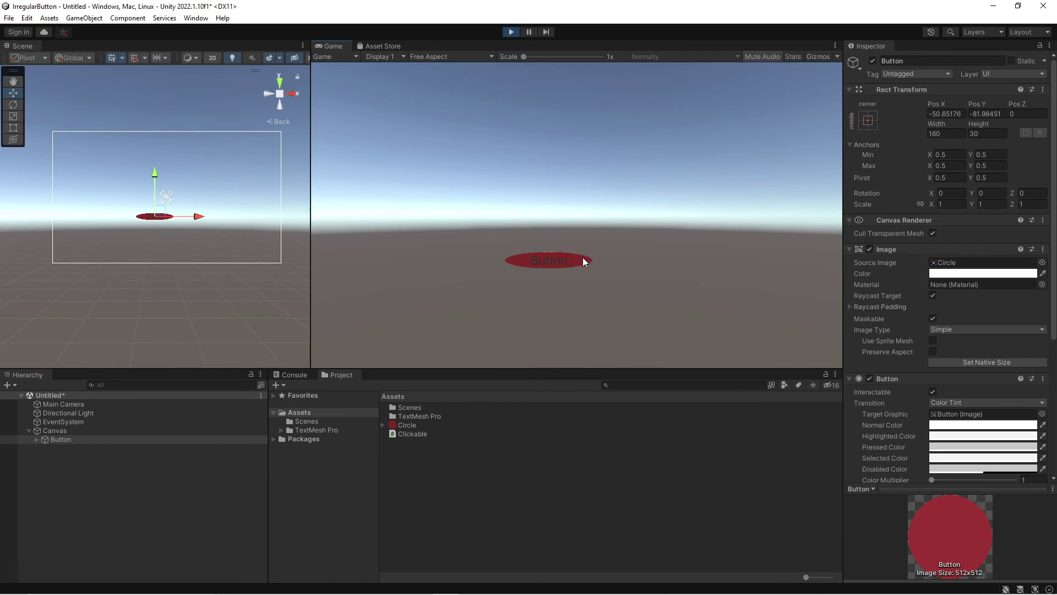